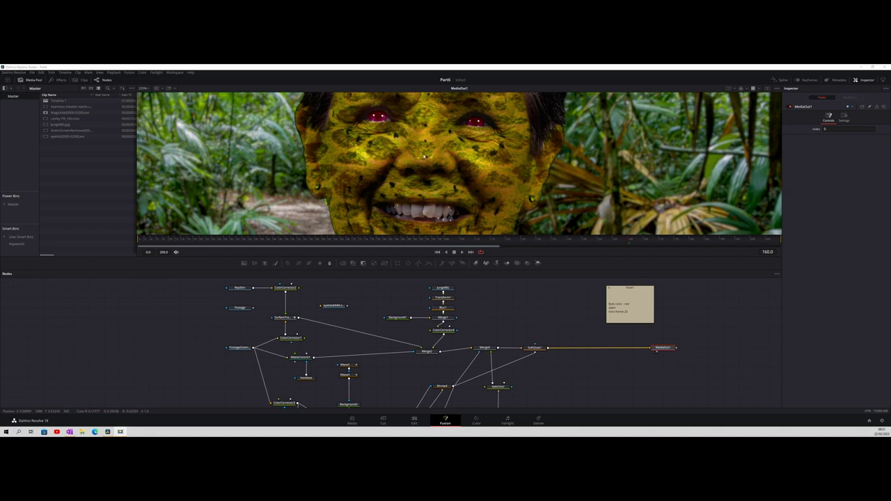
Step: Zoom to the red eyes, then view SurfaceTracker1's skin result on its own and select its node
scroll(424, 157, up, 4)
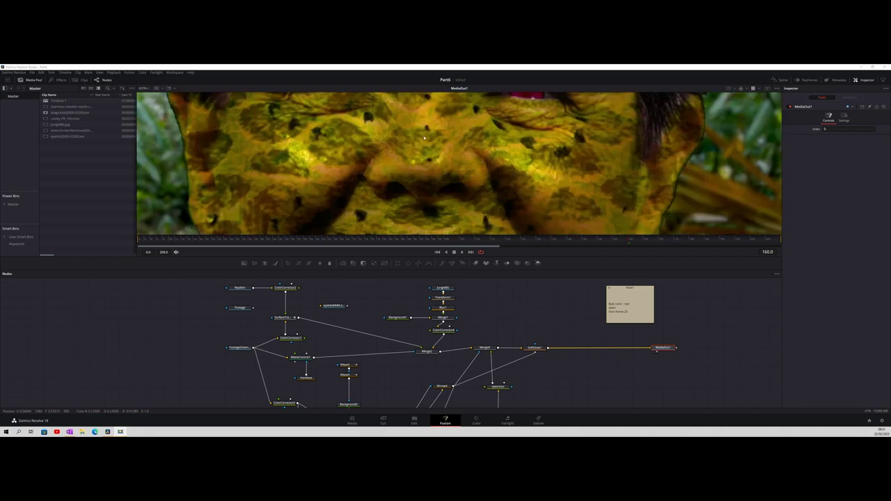
drag(424, 137, 438, 218)
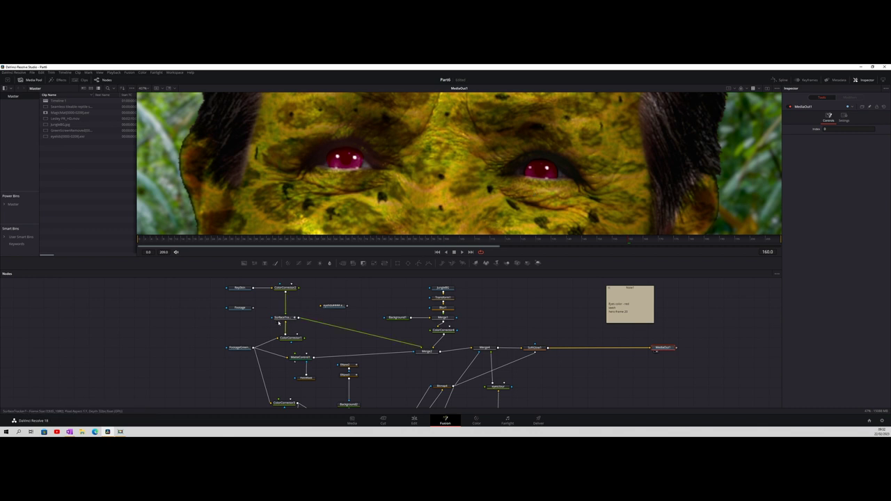
key(1)
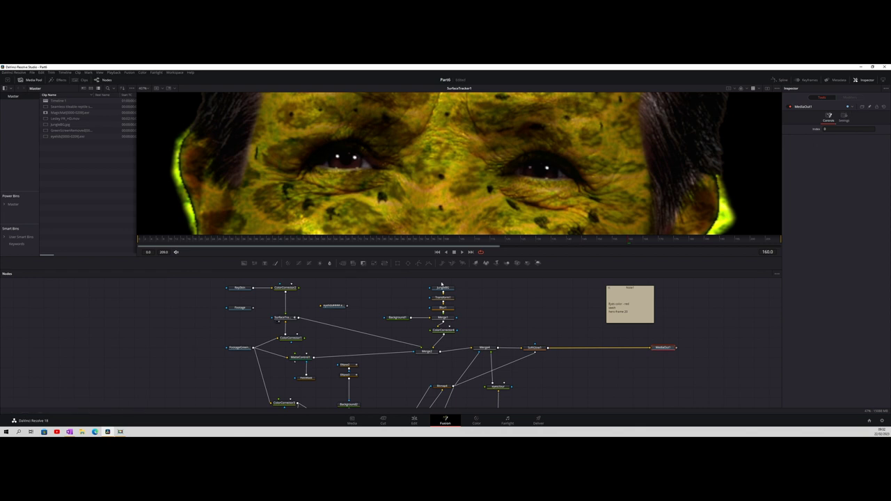
click(282, 318)
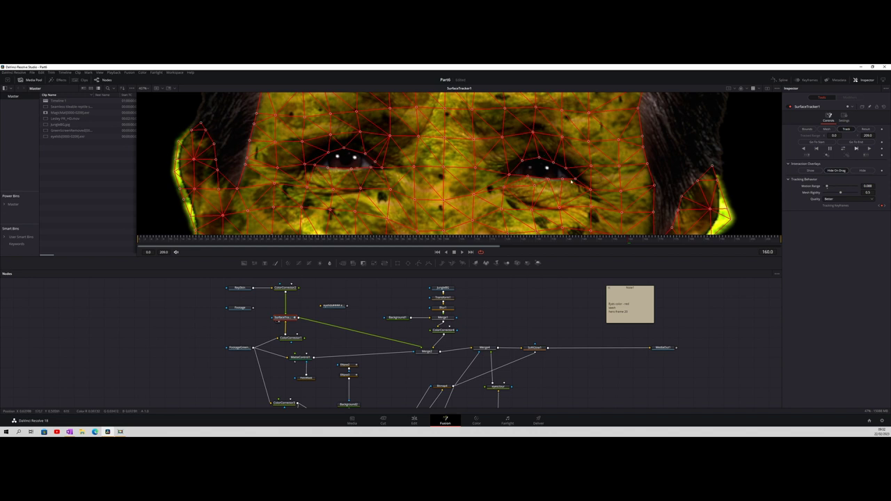
Step: Check the track at frames 124 and 87, then open Merge4 and return to the final composite
click(517, 241)
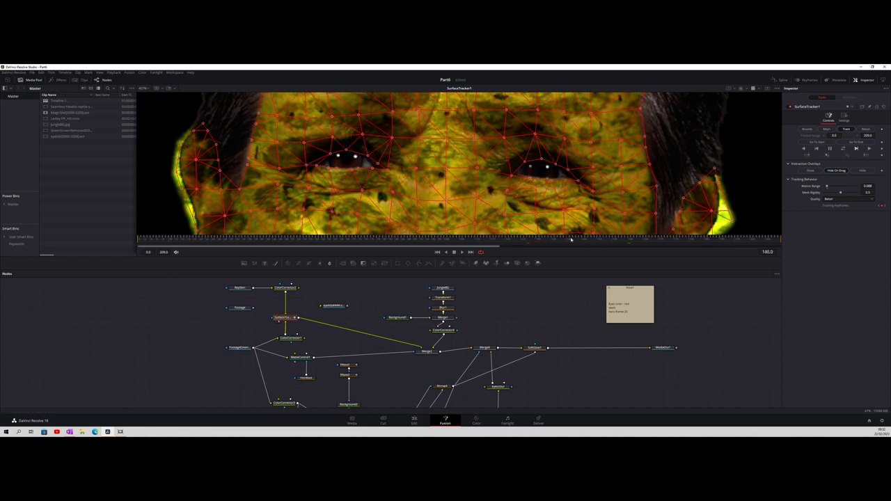
drag(517, 240, 630, 238)
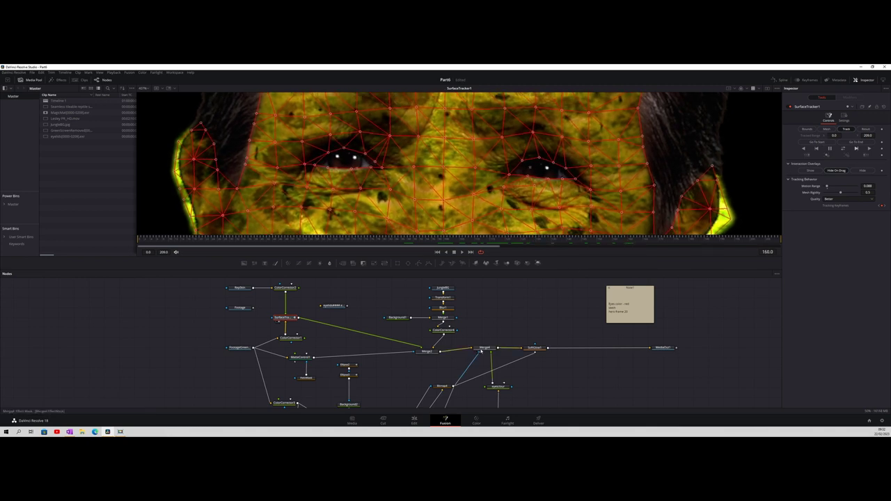
click(485, 348)
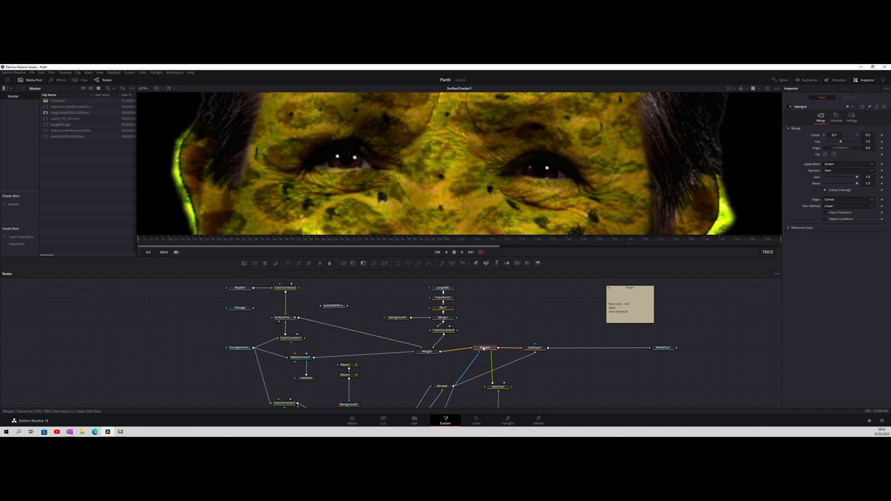
click(658, 353)
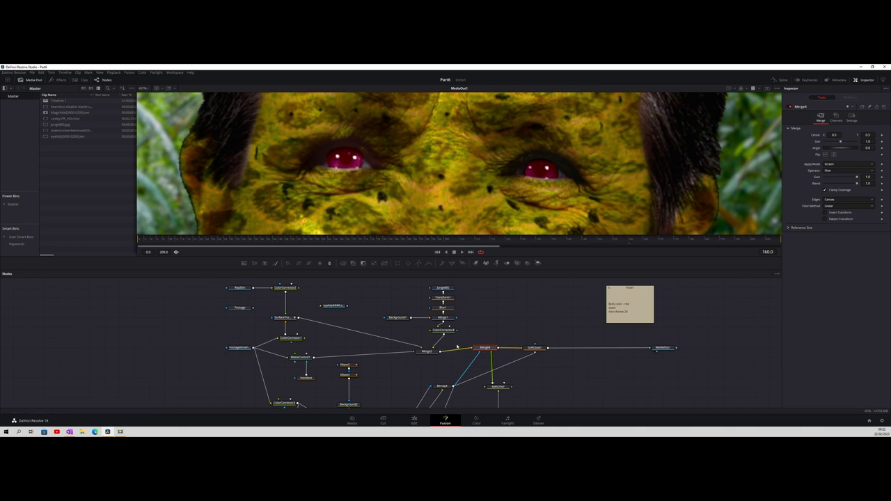
Step: Try Normal blending on Merge4, set it back to Screen, and zoom the viewer out
click(834, 163)
click(833, 168)
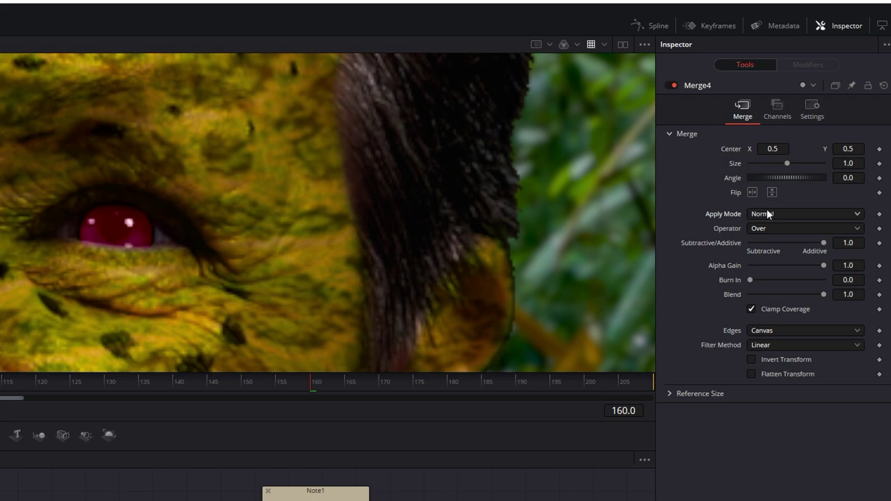
click(768, 214)
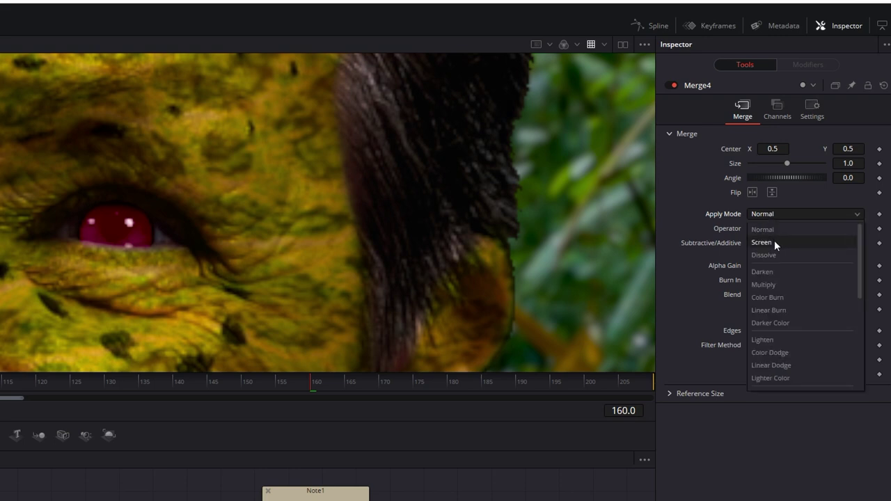
click(774, 242)
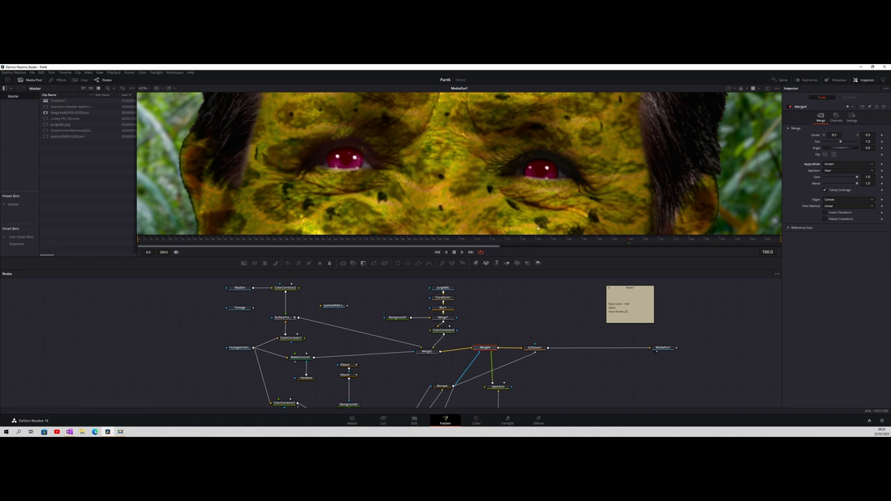
scroll(511, 184, down, 3)
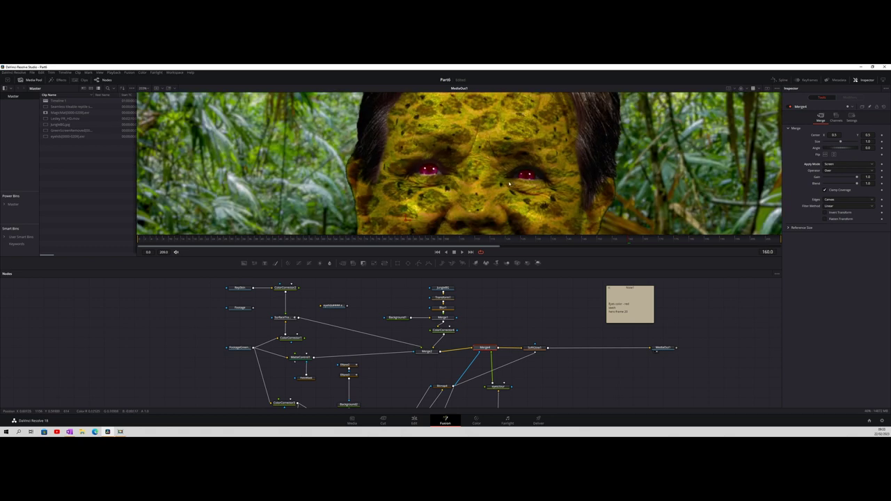
scroll(510, 184, down, 2)
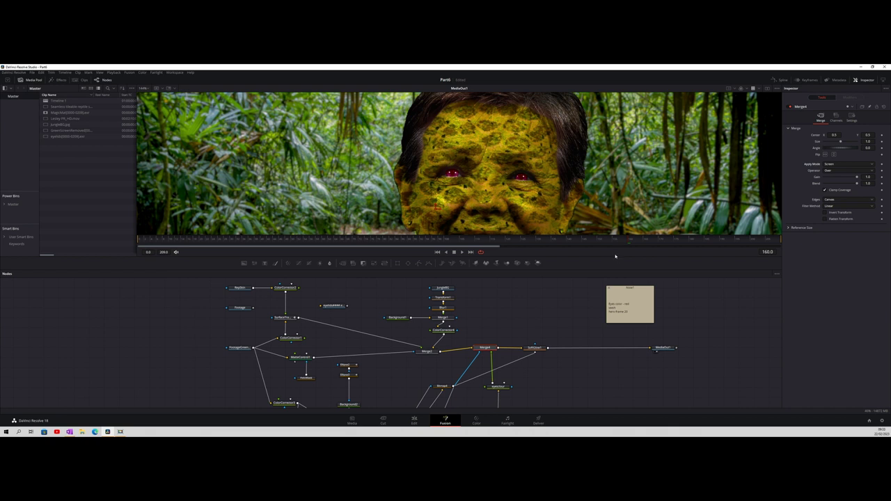
click(631, 240)
click(462, 253)
key(space)
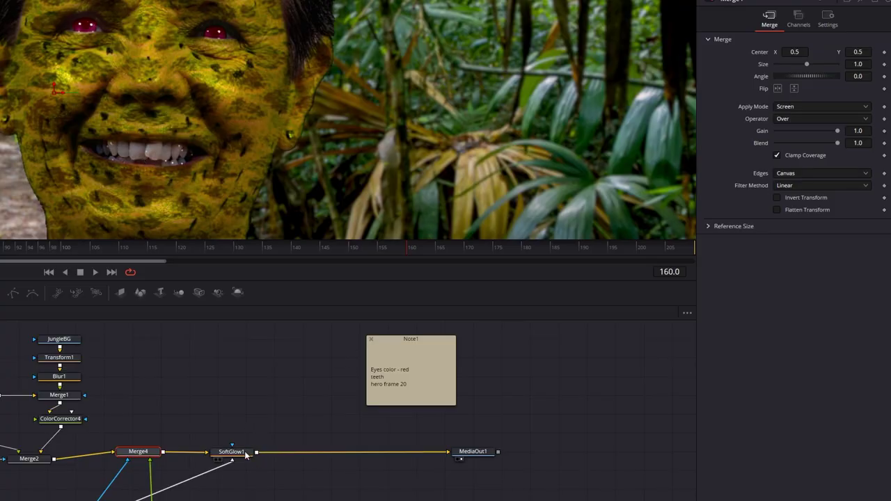
click(236, 452)
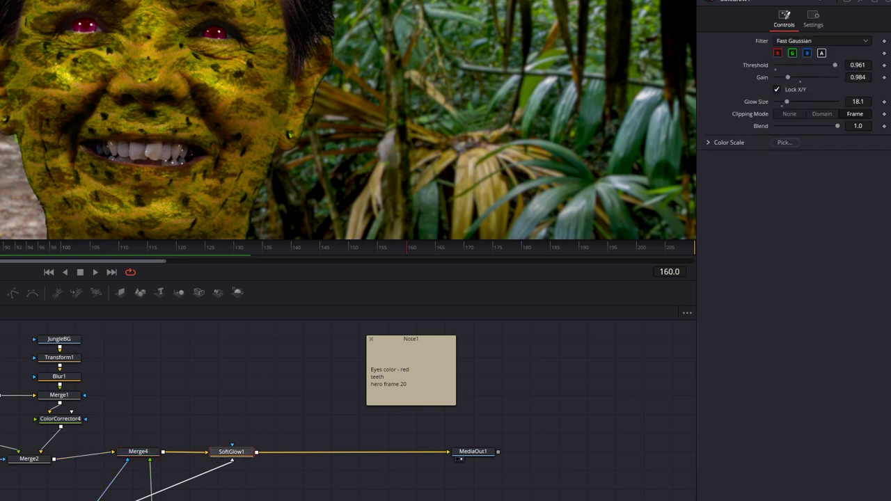
Step: Insert a Color Corrector between SoftGlow1 and MediaOut1: saturation 1.73, contrast 1.29, gain 0.88, lift -0.02
click(198, 292)
drag(292, 453, 328, 453)
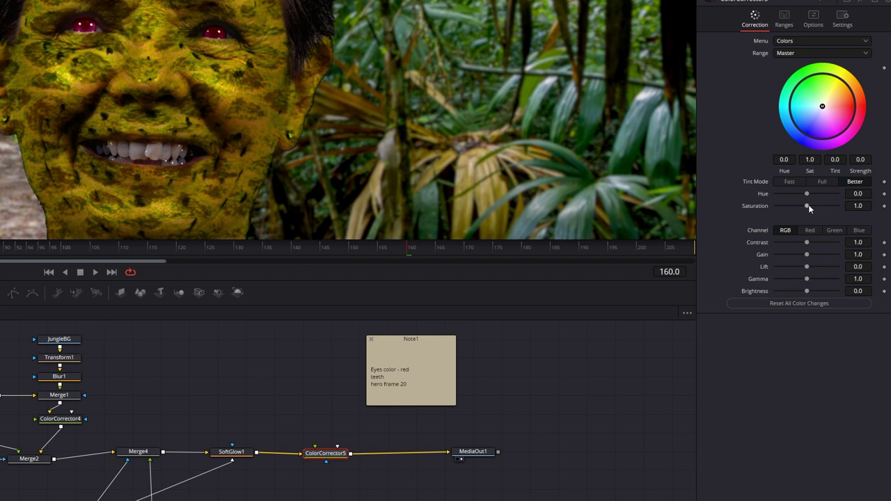
drag(809, 207, 831, 209)
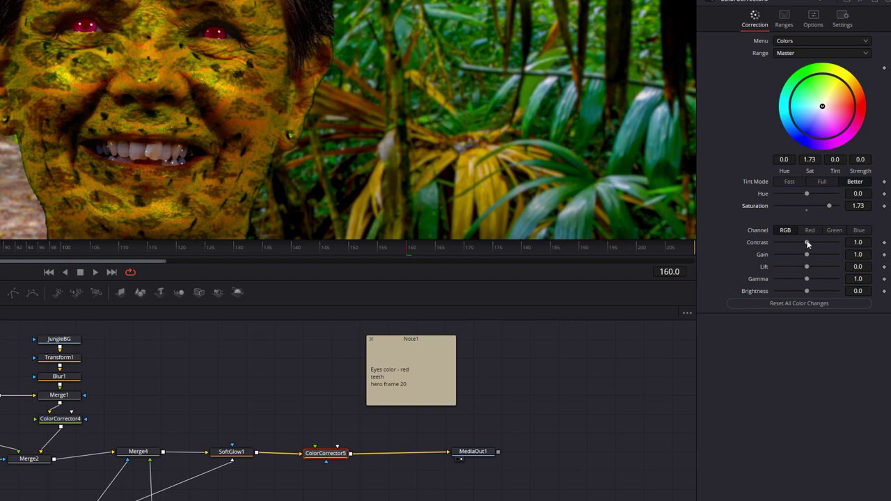
drag(807, 243, 809, 243)
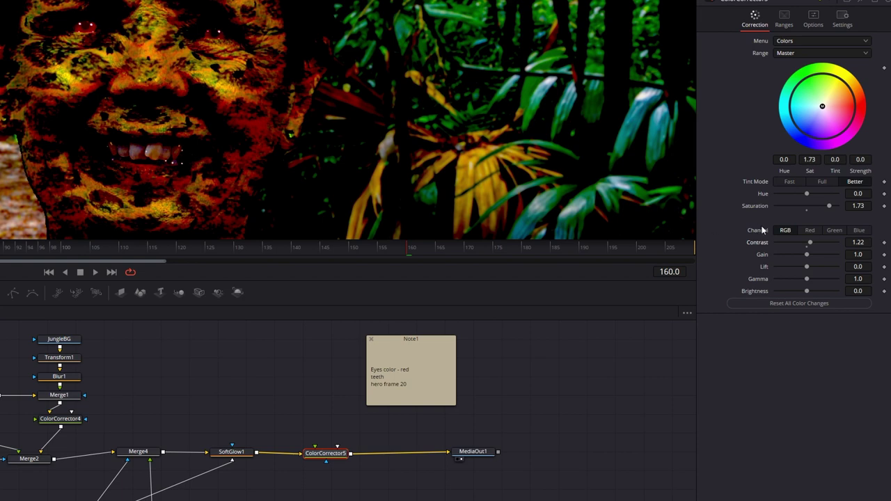
drag(810, 244, 811, 246)
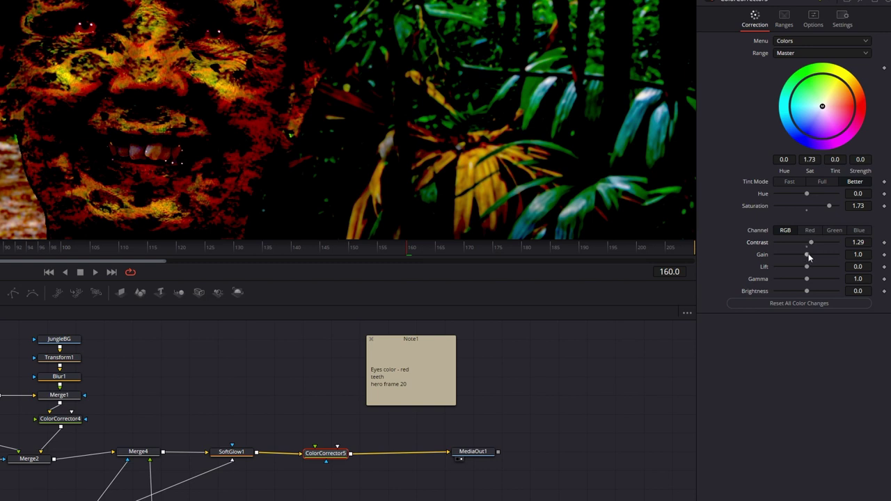
drag(809, 256, 816, 259)
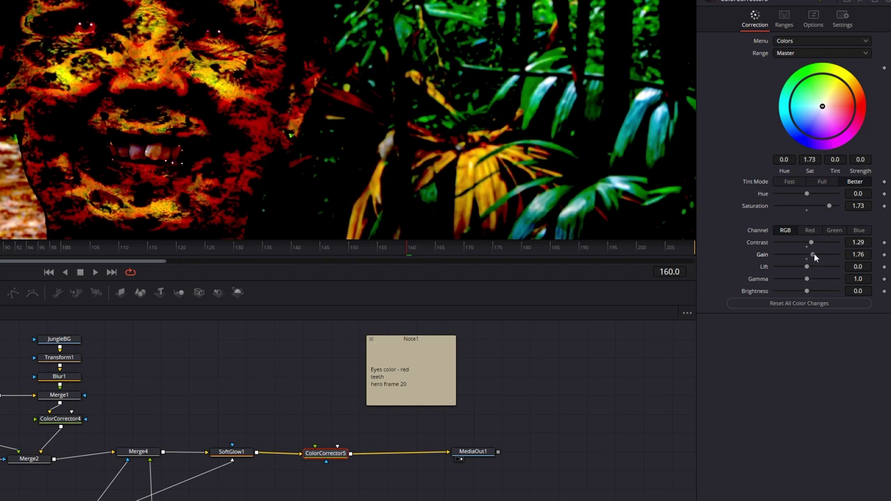
drag(814, 258, 805, 257)
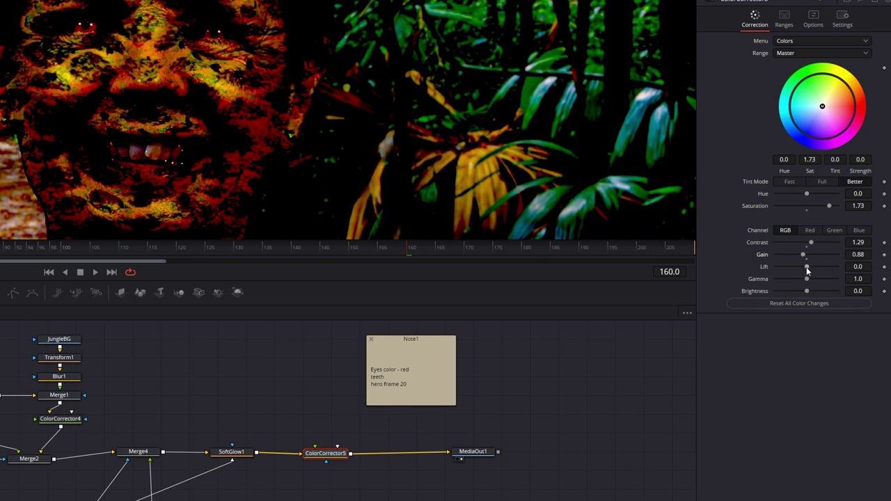
drag(807, 270, 807, 270)
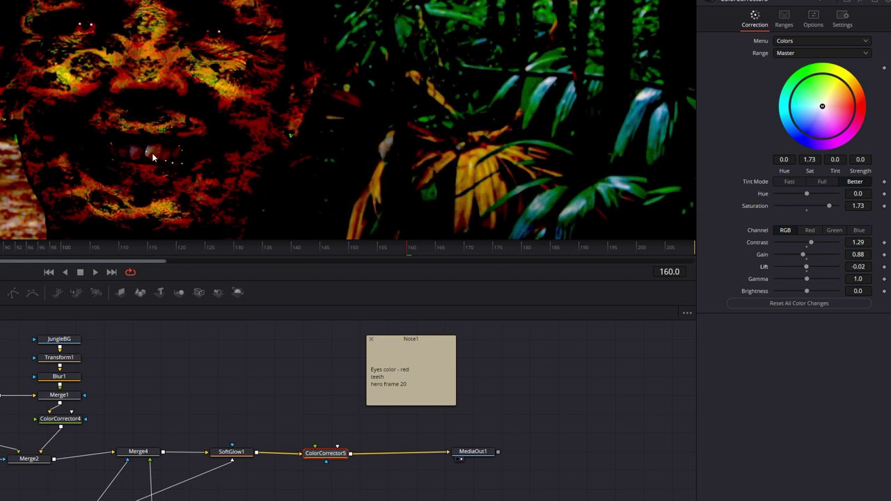
scroll(190, 179, up, 2)
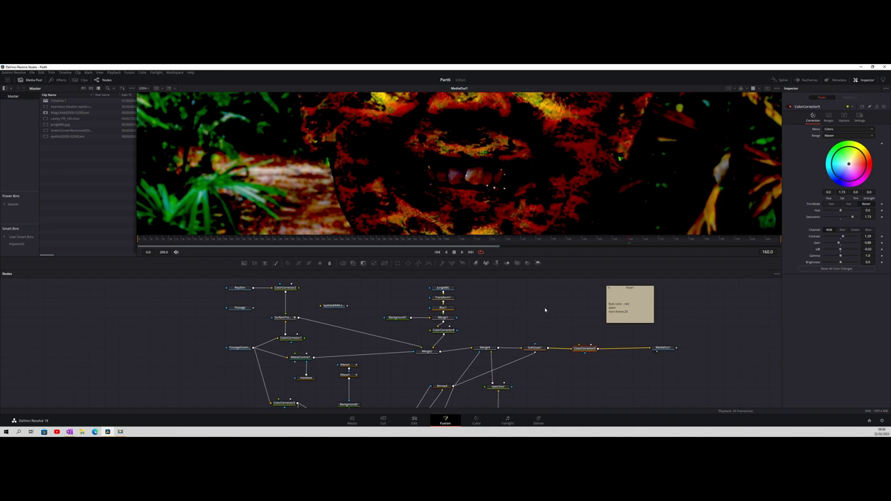
Step: Switch to side-by-side viewers and load the eyelidmat matte, then Bitmap2, into the left viewer
drag(536, 309, 537, 278)
drag(440, 354, 442, 282)
drag(447, 362, 449, 310)
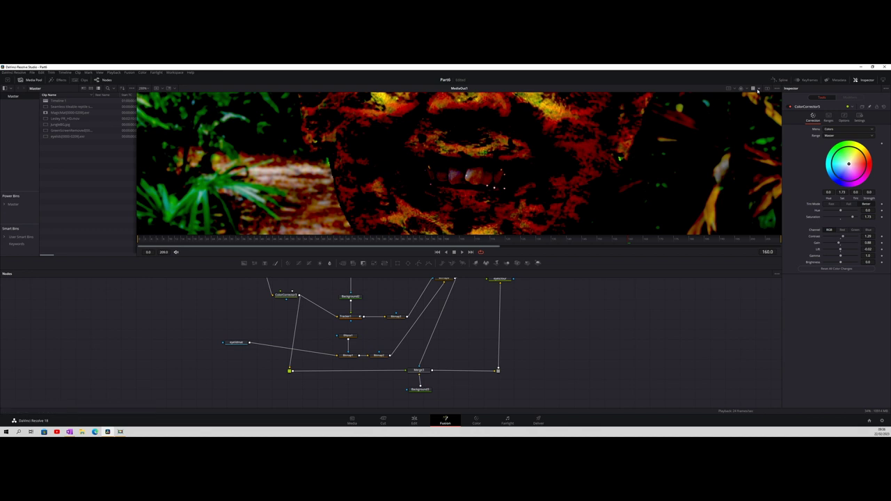
click(766, 88)
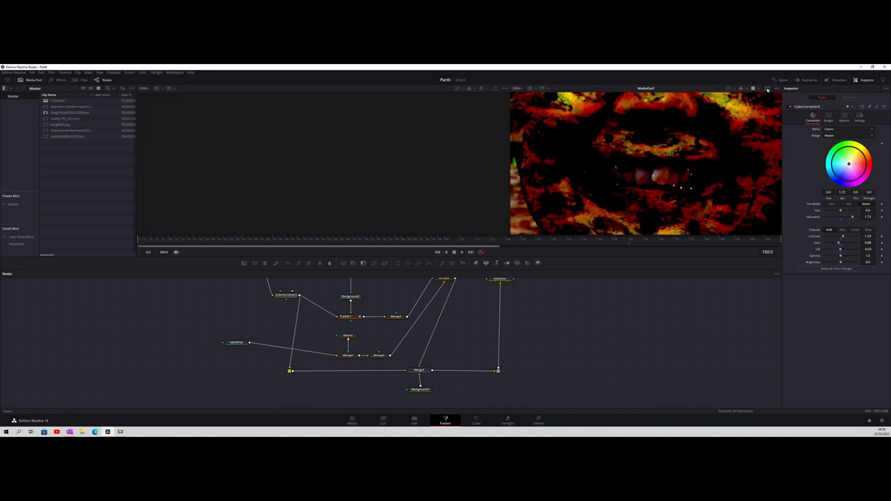
click(229, 348)
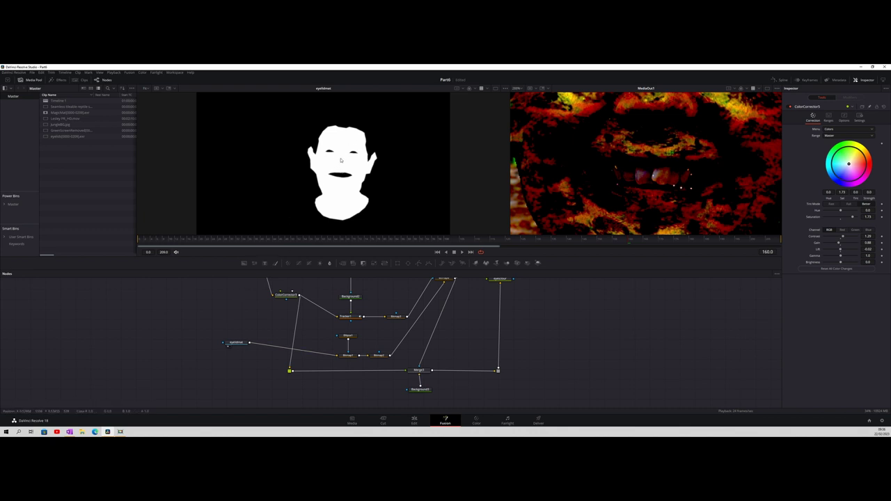
click(373, 360)
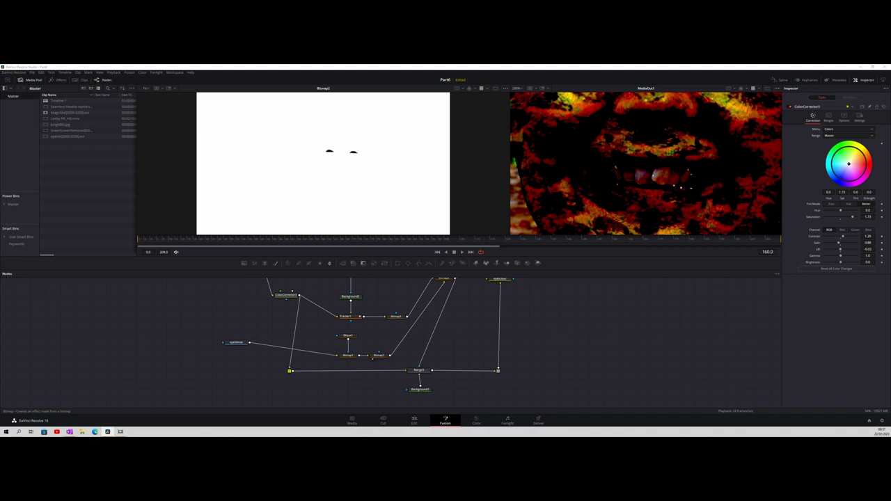
Step: Add a Bitmap5 node fed by eyelidmat with Channel set to Luminance, and bring in an Ellipse mask
click(441, 263)
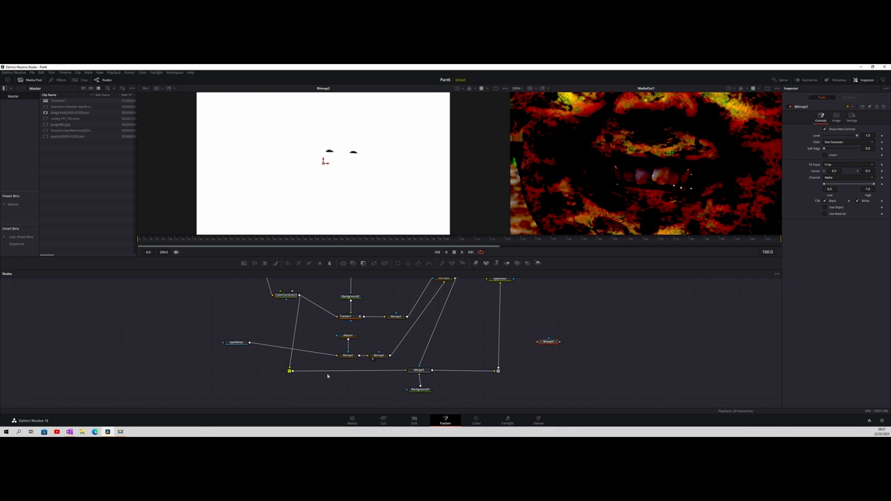
drag(249, 342, 547, 345)
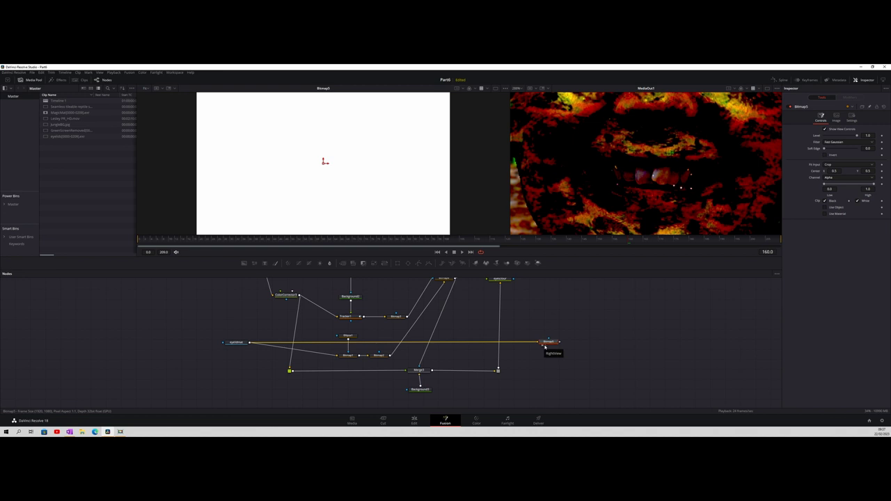
click(845, 178)
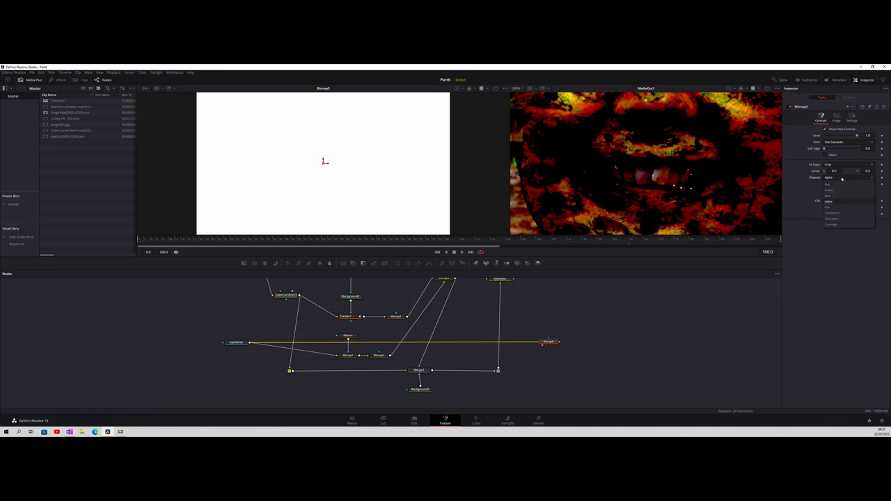
click(832, 213)
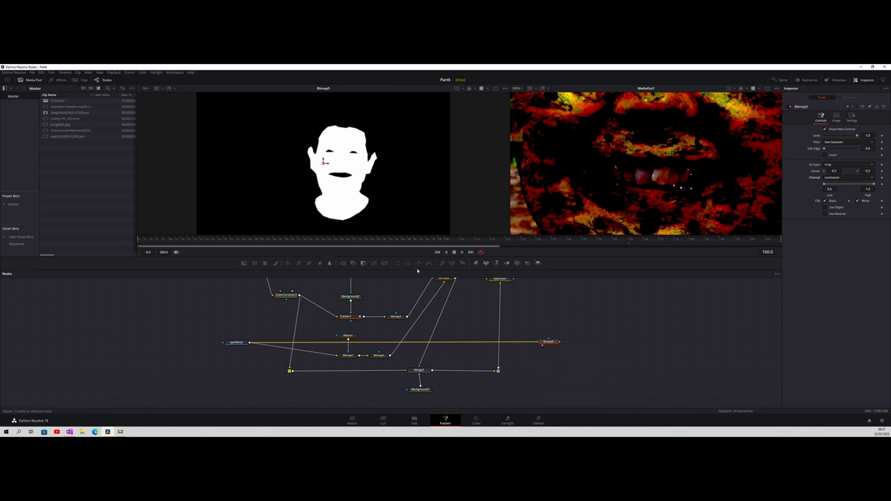
drag(408, 264, 550, 344)
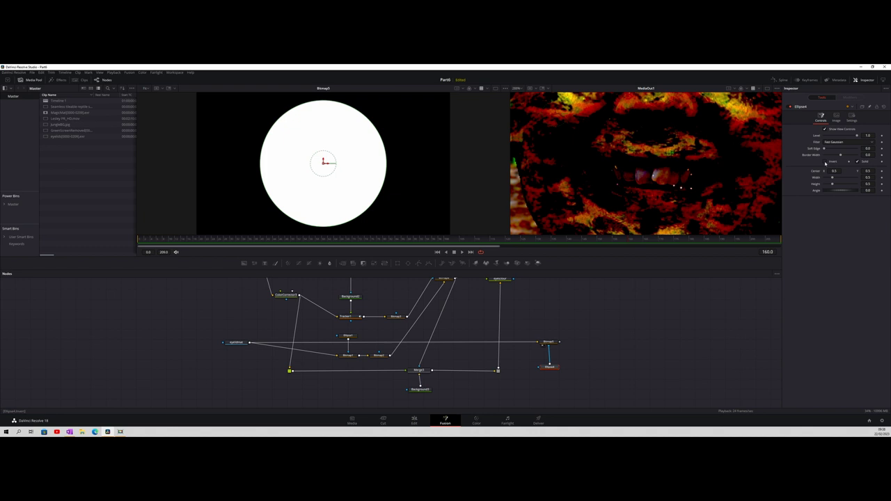
Step: Invert the Ellipse mask and reshape it into a flat ellipse fitted over the mouth
click(825, 162)
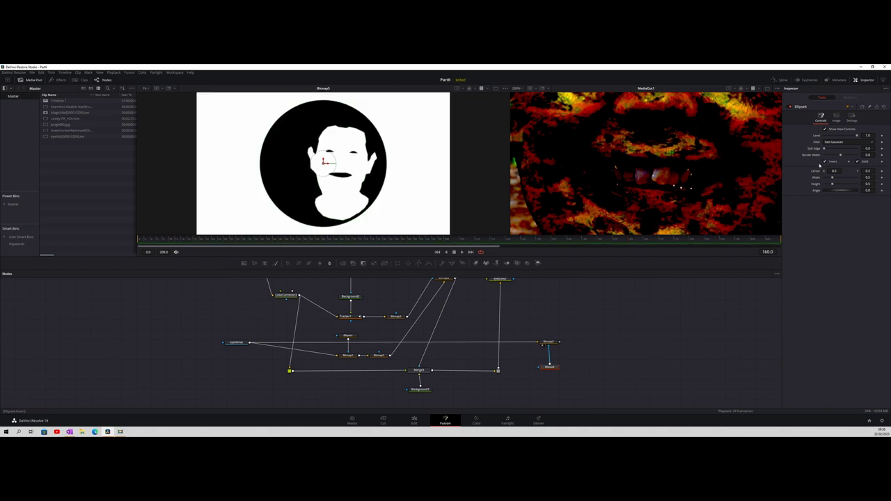
drag(324, 163, 338, 168)
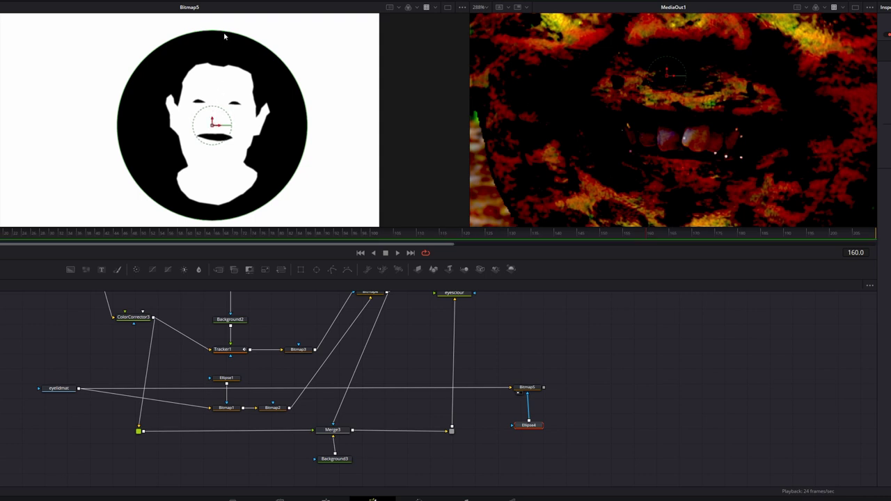
drag(218, 32, 218, 103)
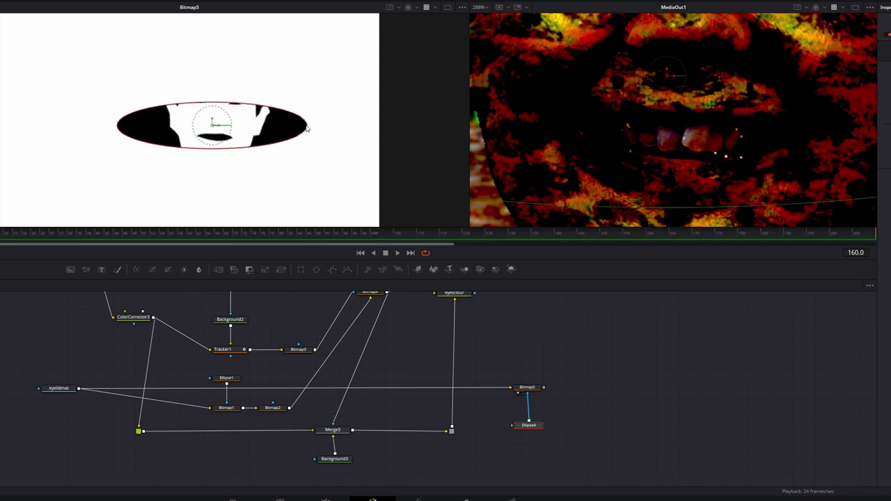
drag(307, 127, 225, 141)
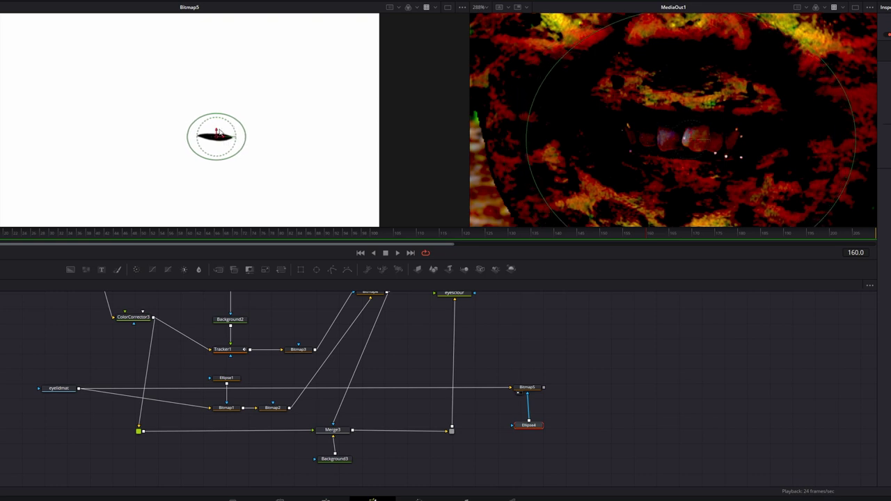
drag(216, 117, 217, 120)
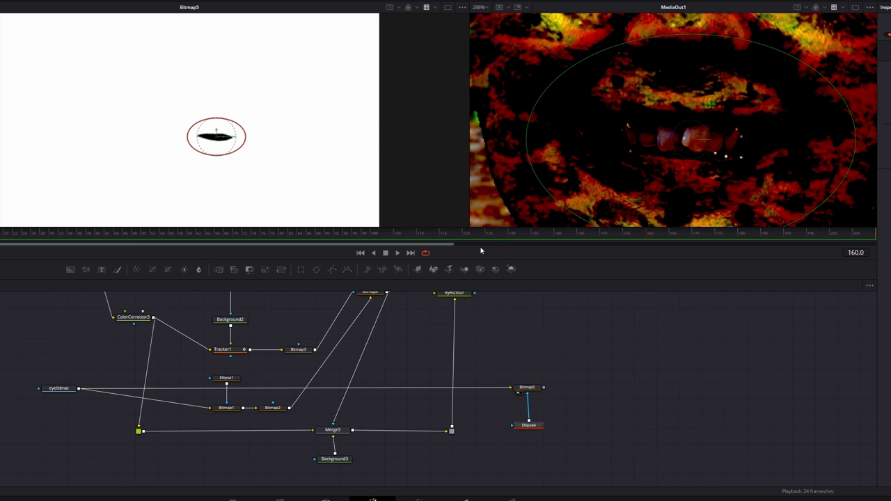
Step: Play back to check the mouth mask fit and nudge it slightly lower
key(space)
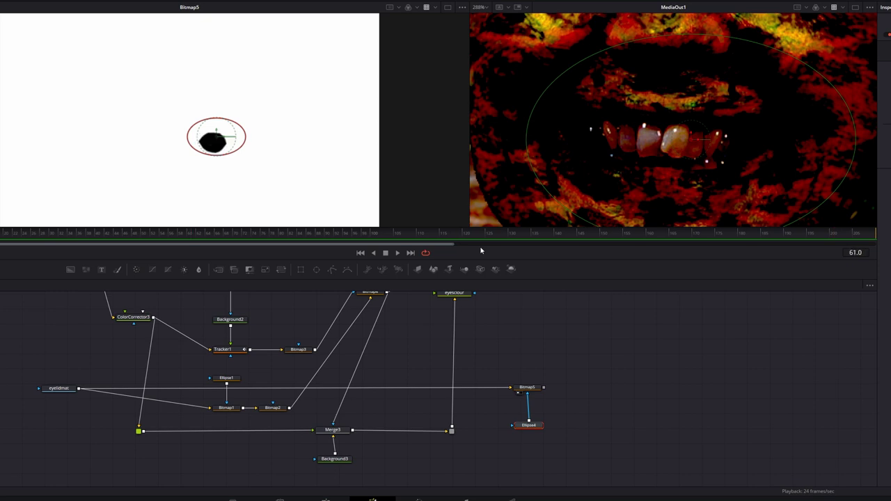
key(space)
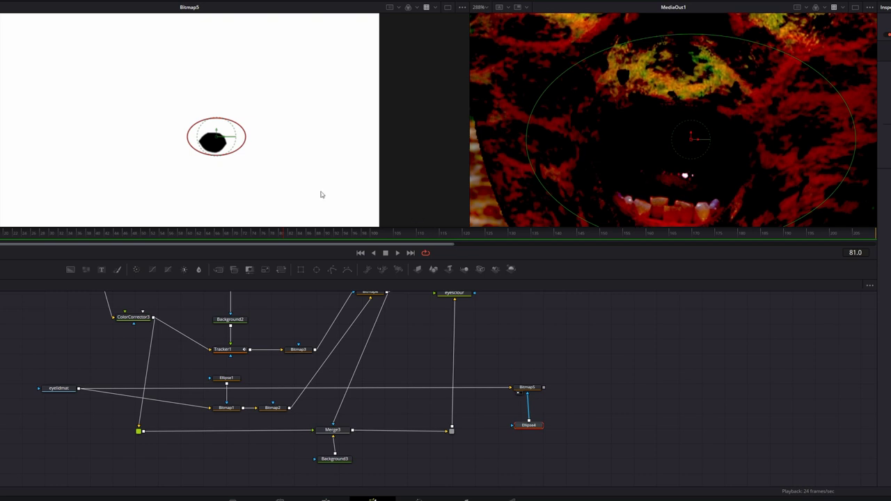
drag(217, 132, 352, 187)
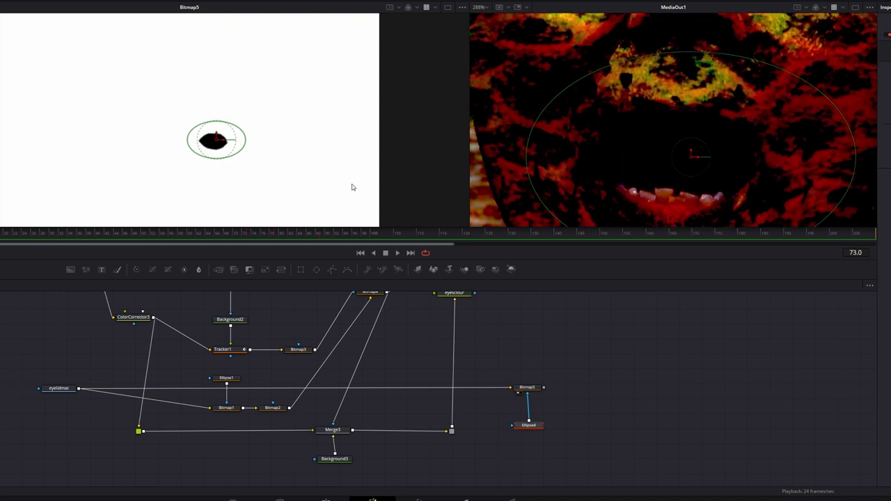
click(527, 387)
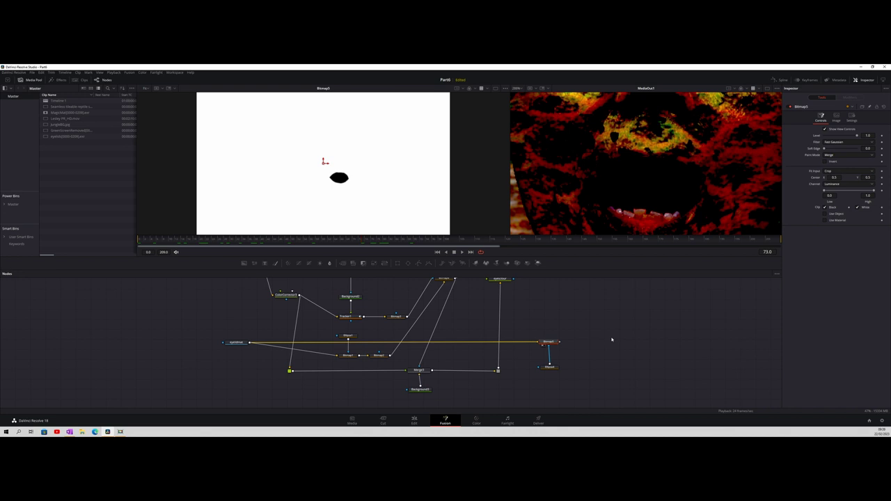
Step: Place a new Bitmap6 node right after Bitmap5 and show its output in the left viewer
click(688, 347)
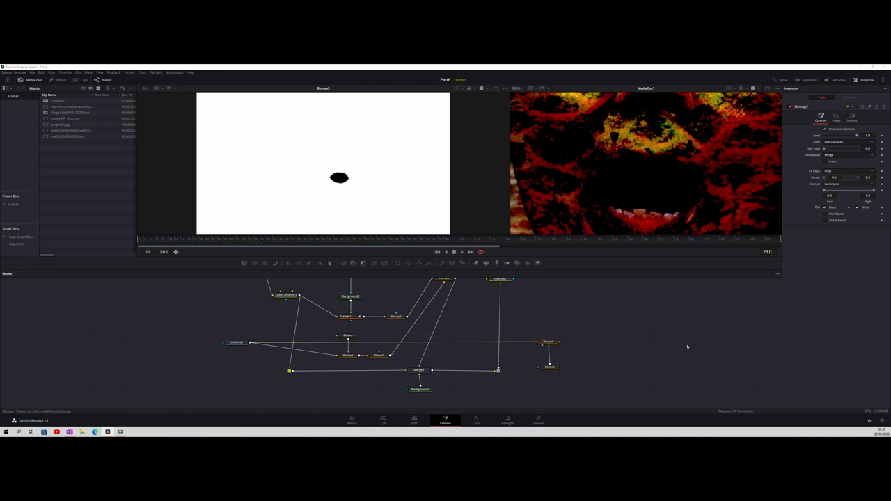
click(417, 264)
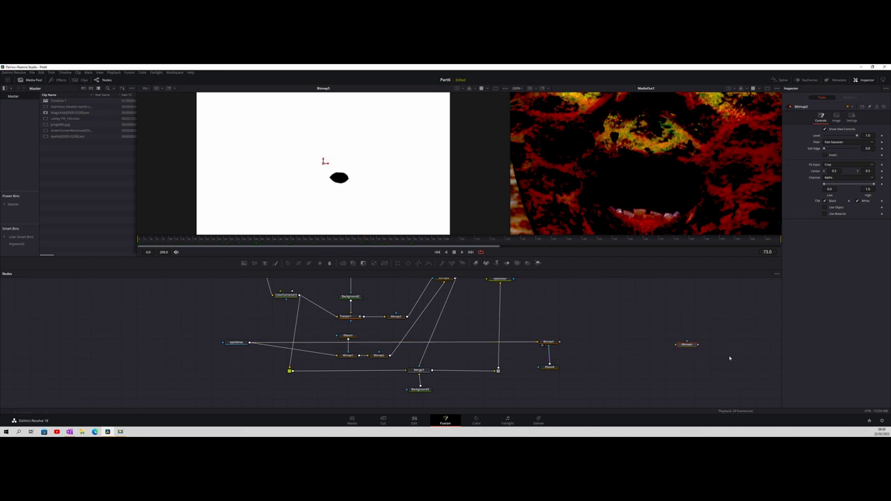
drag(688, 345, 591, 344)
click(585, 348)
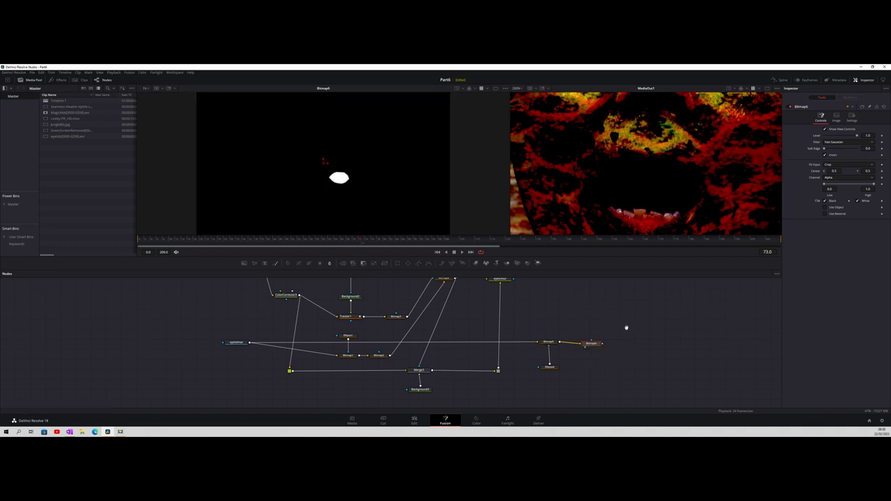
drag(626, 328, 488, 295)
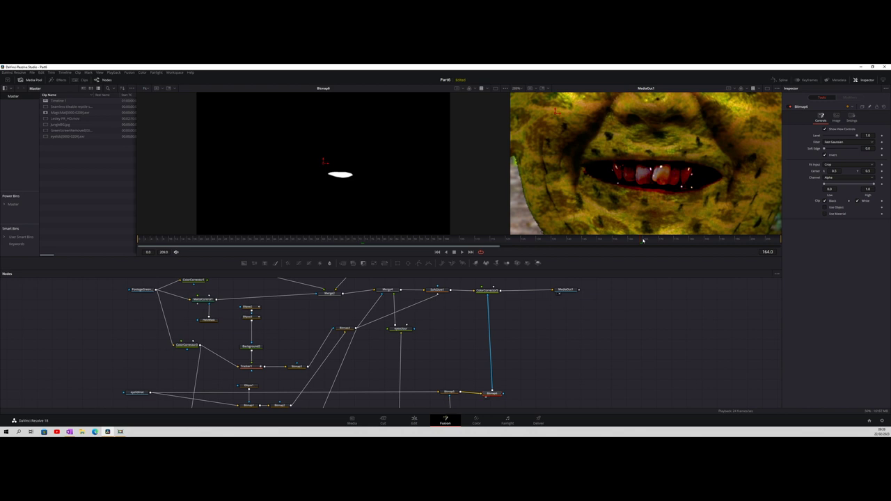
Step: Scrub to frame 160, switch to a single large viewer, zoom out, and return to frame 0
drag(649, 240, 630, 242)
click(767, 89)
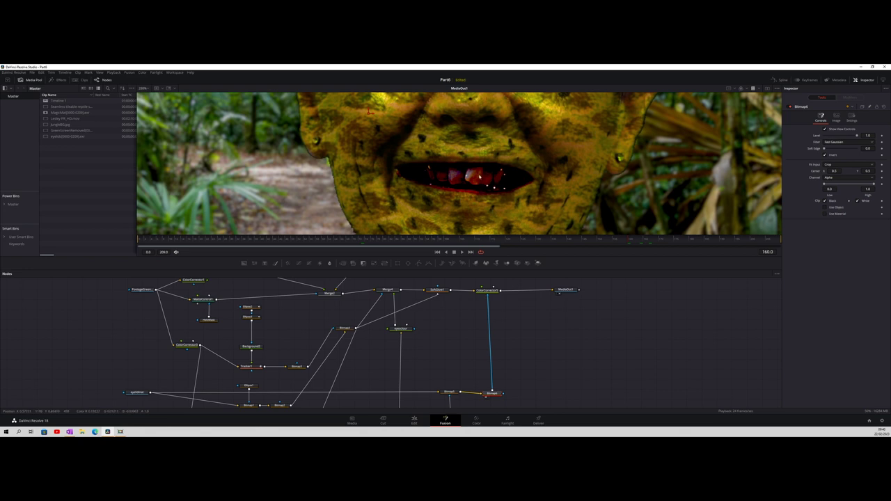
scroll(479, 178, down, 5)
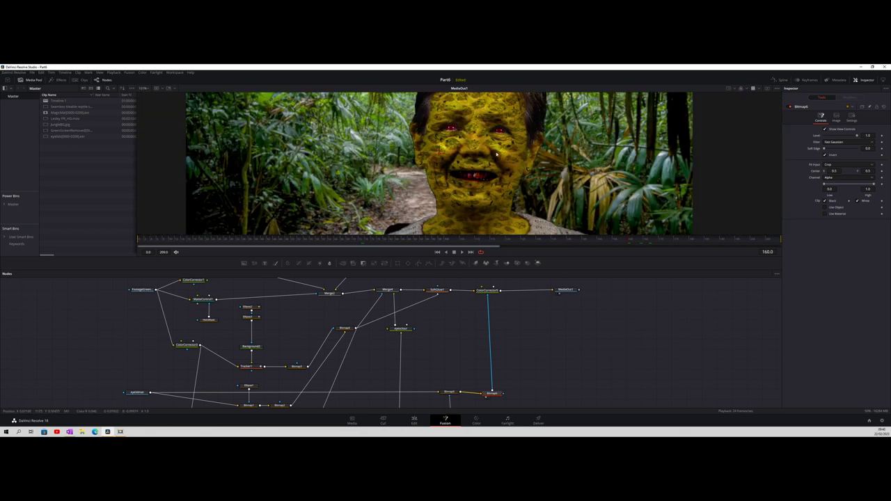
click(525, 241)
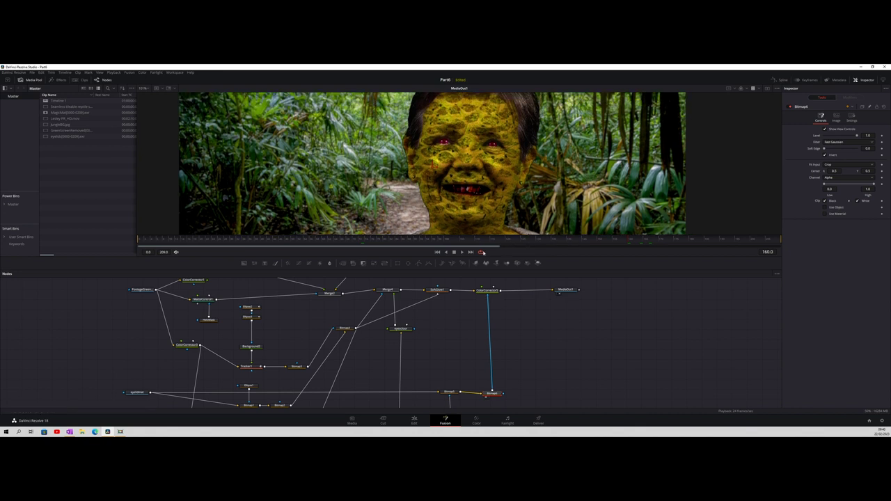
click(437, 252)
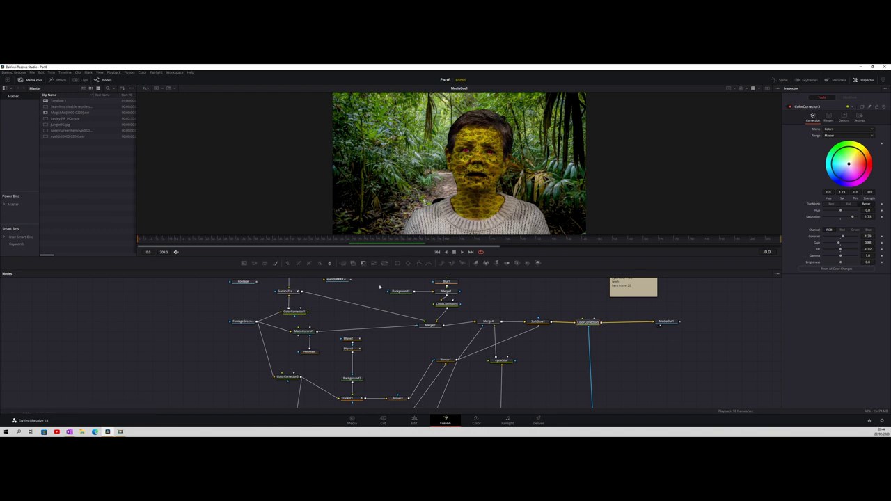
Step: Pan the node graph to bring the rest of the node tree into view
drag(380, 287, 438, 313)
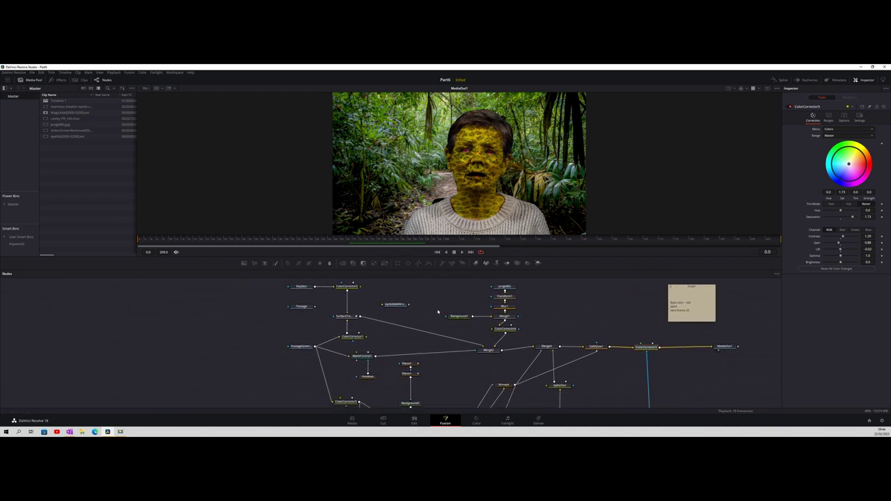
Step: View the Footage output, nudge the Footage node left, then check FootageGreenGone and ColorCorrector1
click(301, 307)
key(1)
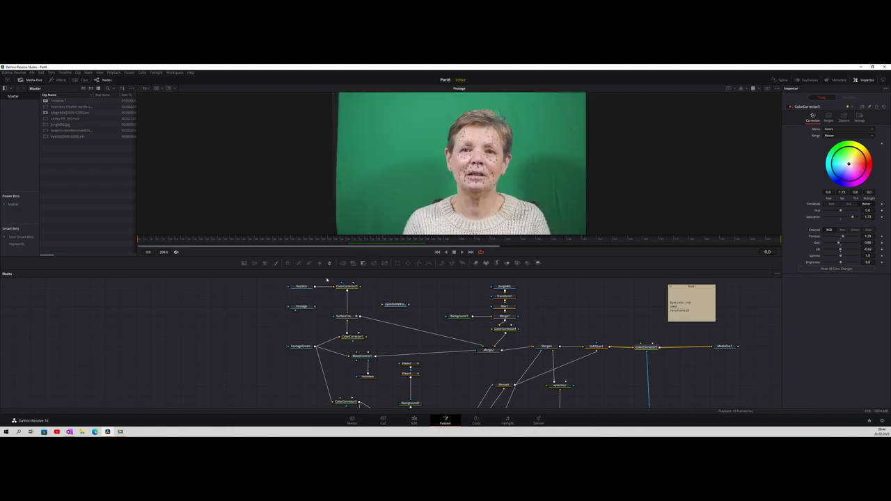
drag(304, 307, 290, 307)
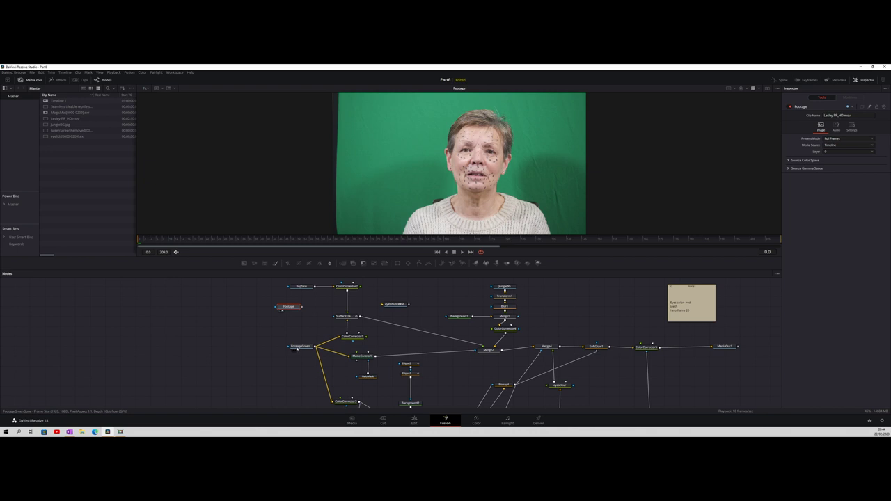
drag(297, 348, 375, 199)
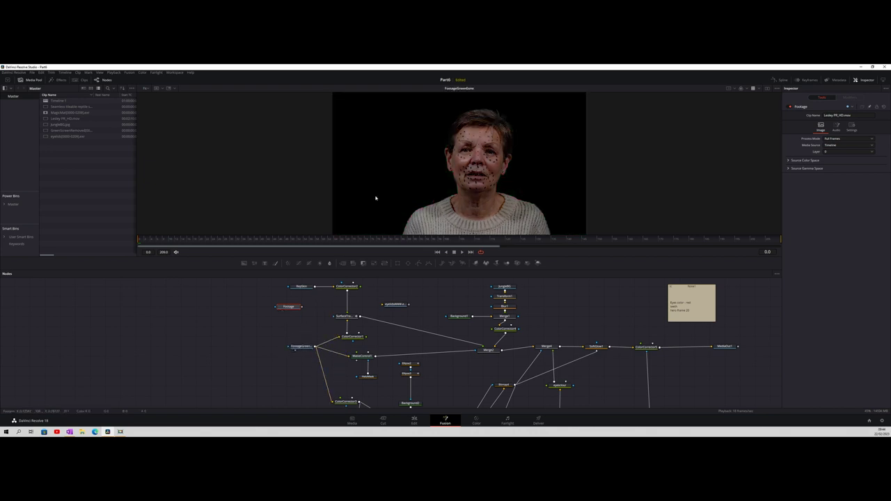
click(347, 341)
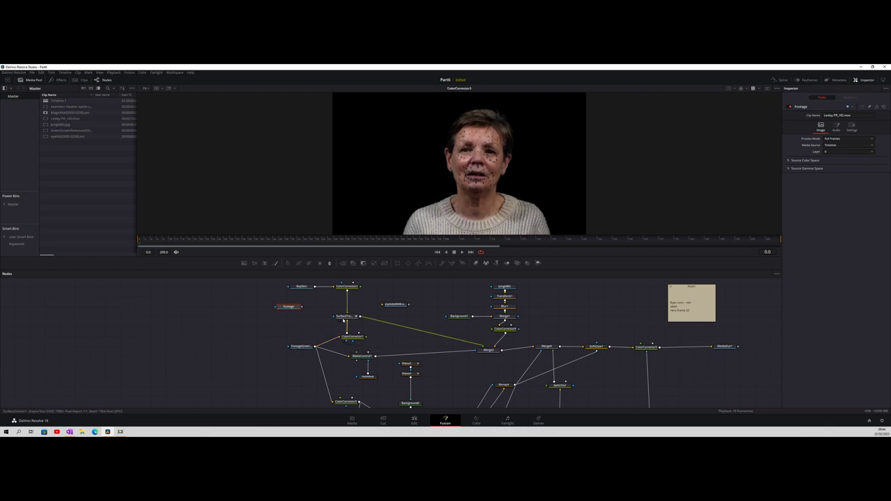
Step: Step through the SurfaceTracker1, RepSkin and ColorCorrector2 outputs in the viewer
click(340, 320)
click(341, 322)
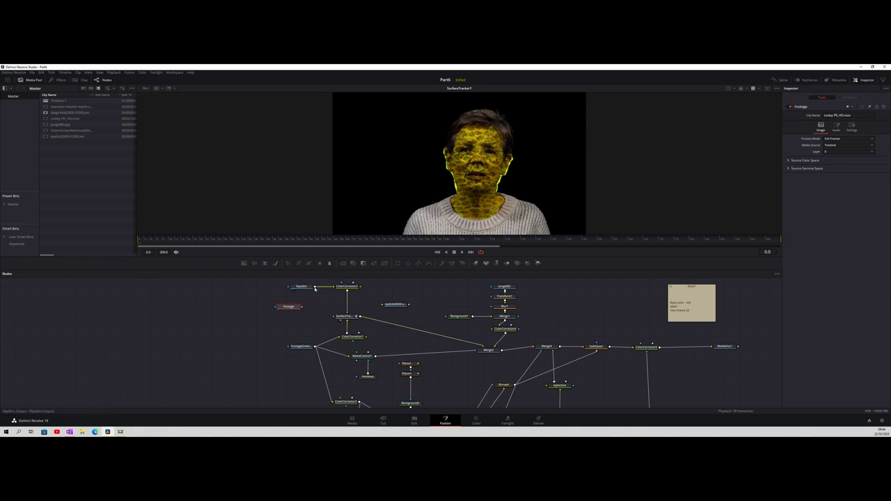
key(1)
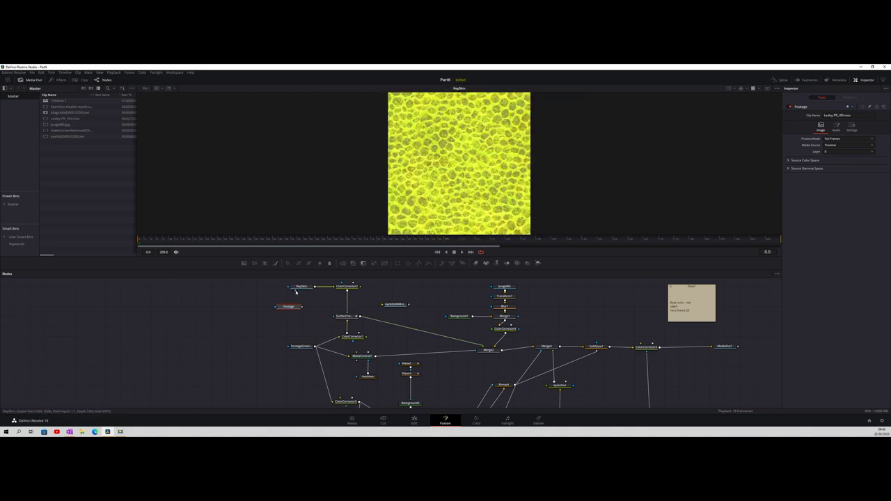
key(1)
key(1)
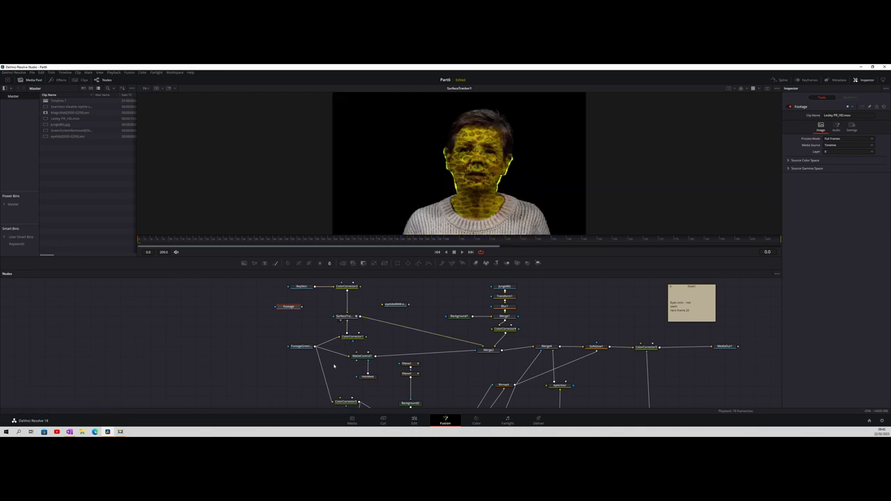
scroll(334, 365, down, 2)
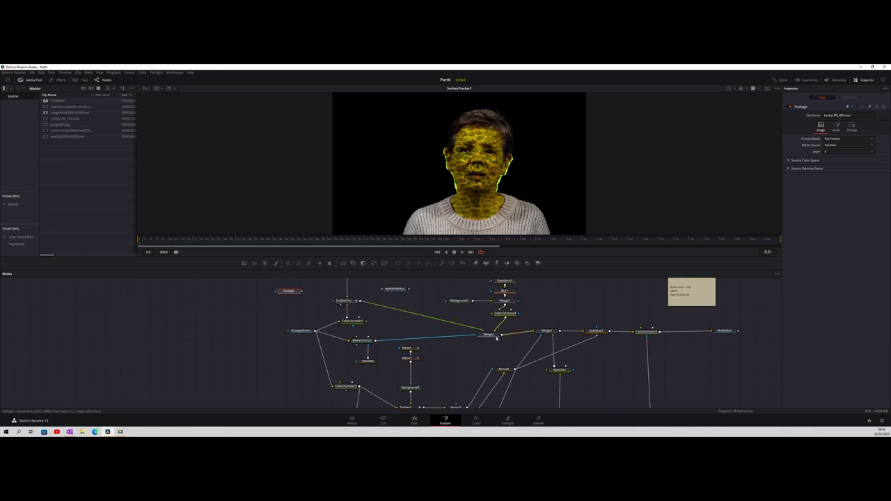
Step: Inspect the background branch outputs: JungleBG, scaled-down Transform1, Blur1 and colour-corrected ColorCorrector4
key(1)
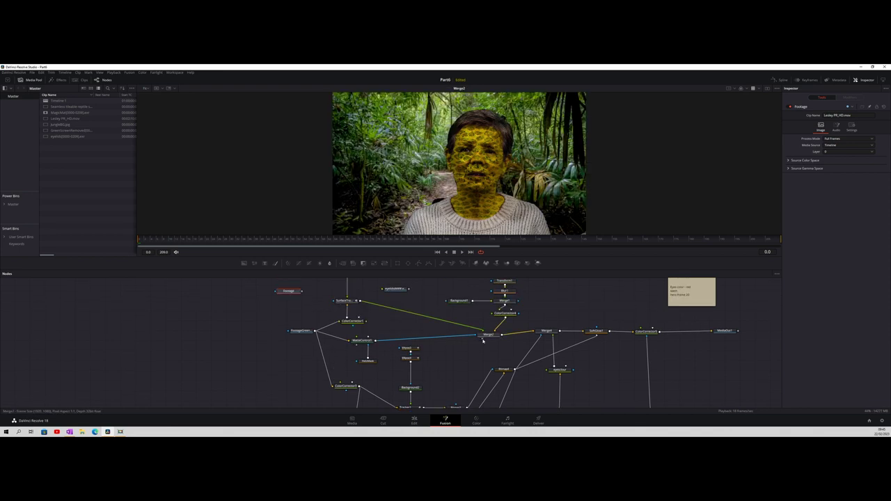
scroll(484, 340, up, 2)
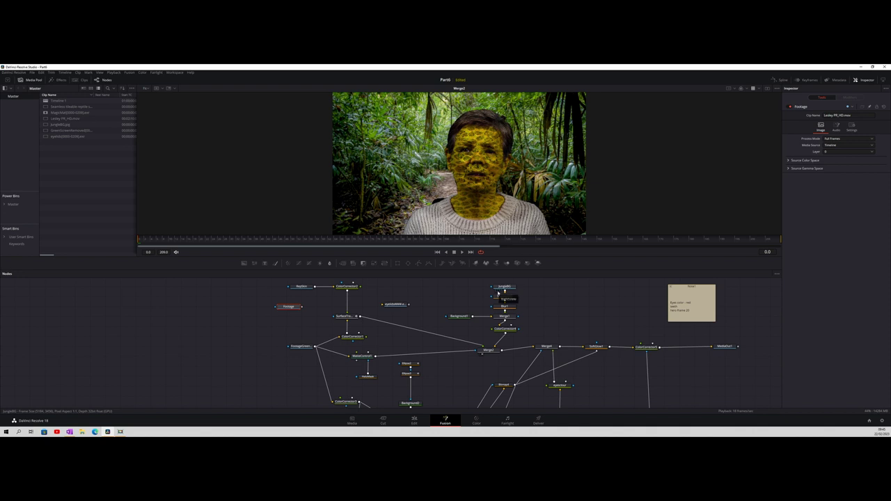
key(1)
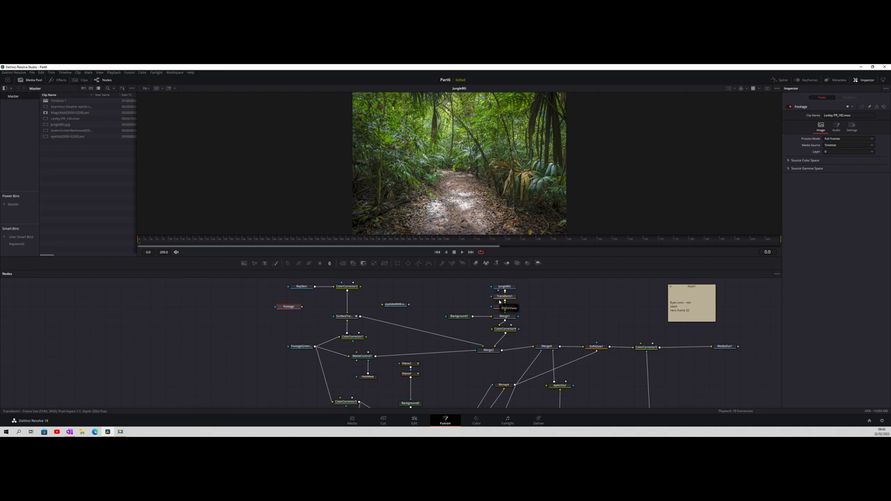
key(1)
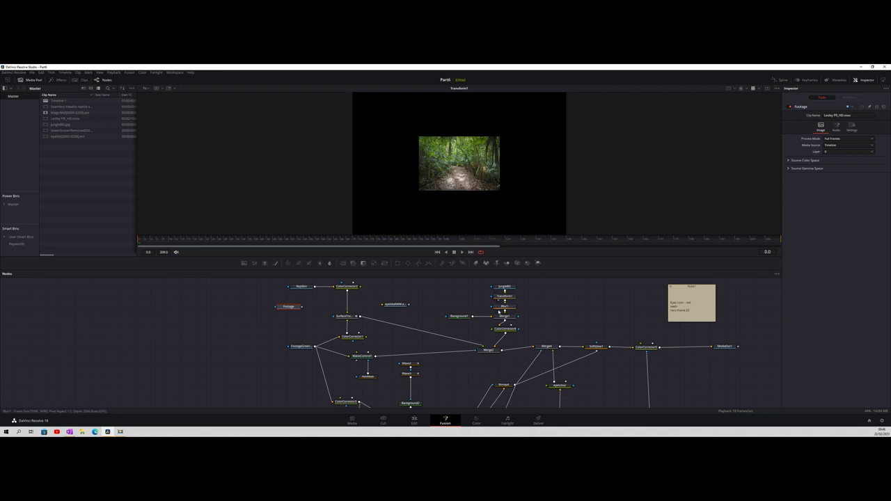
key(1)
key(1)
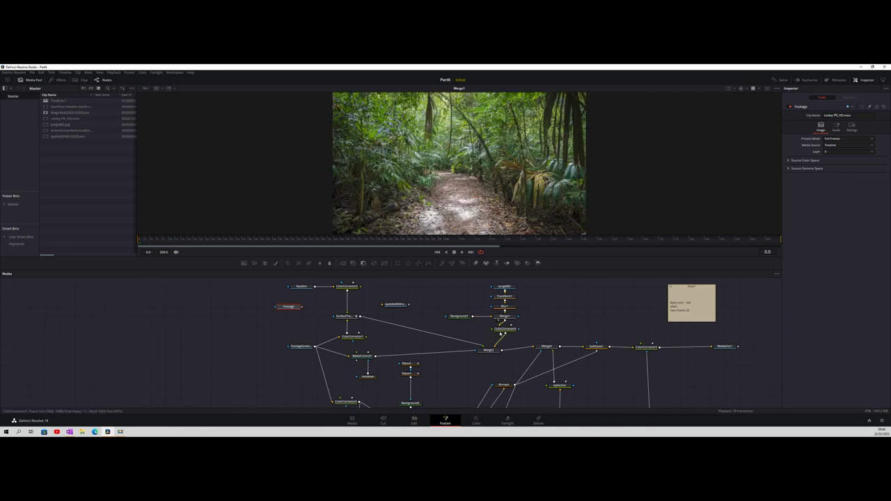
key(1)
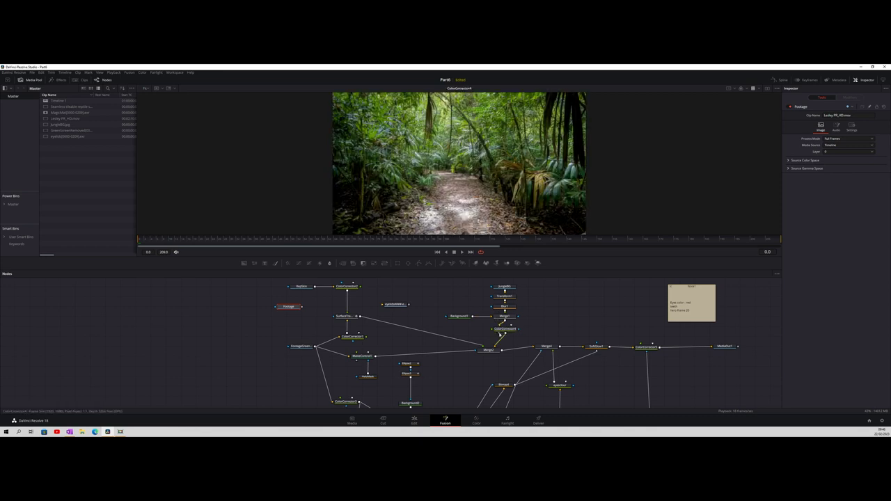
Step: Show the Merge2 composite of the reptile-textured face over the jungle
click(485, 350)
key(1)
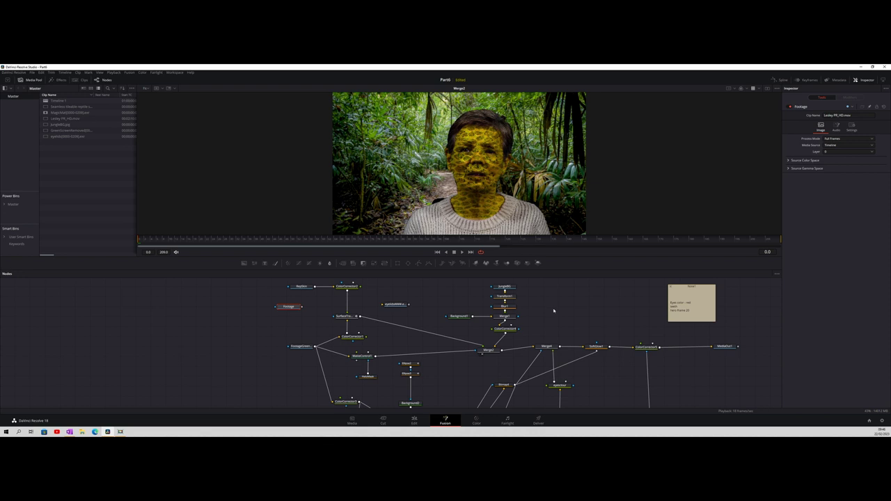
scroll(553, 312, down, 5)
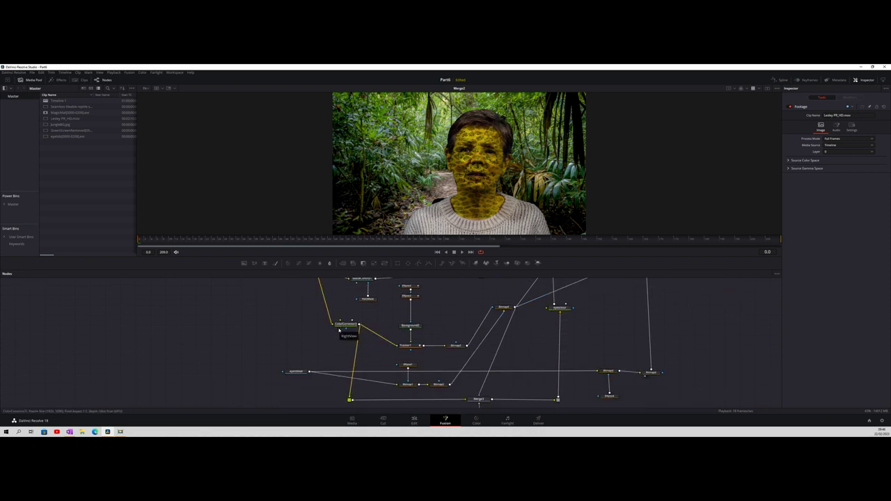
Step: View ColorCorrector3 and Tracker1, checking the eye tracking dots from frame 128 to 174
click(340, 330)
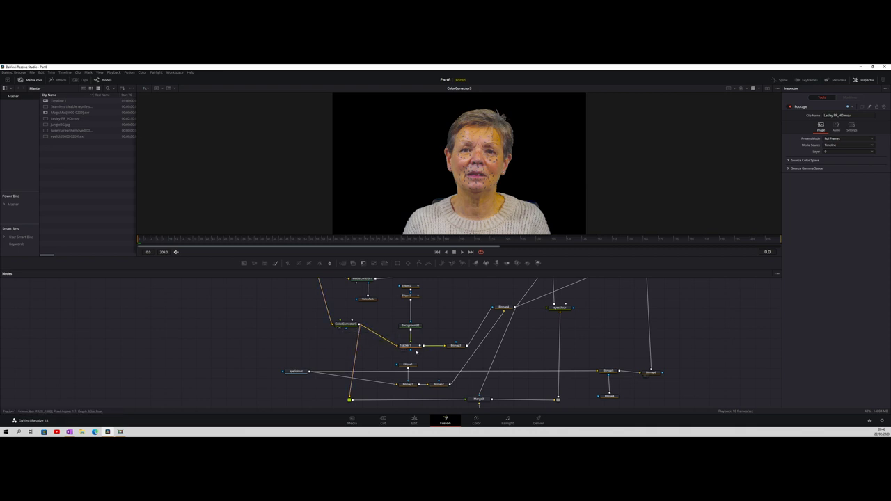
click(404, 351)
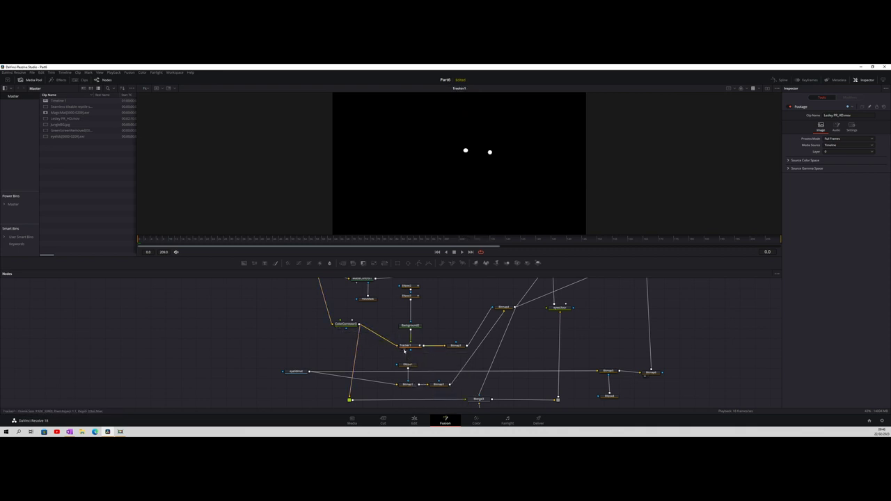
click(541, 238)
drag(542, 237, 522, 243)
scroll(531, 328, up, 3)
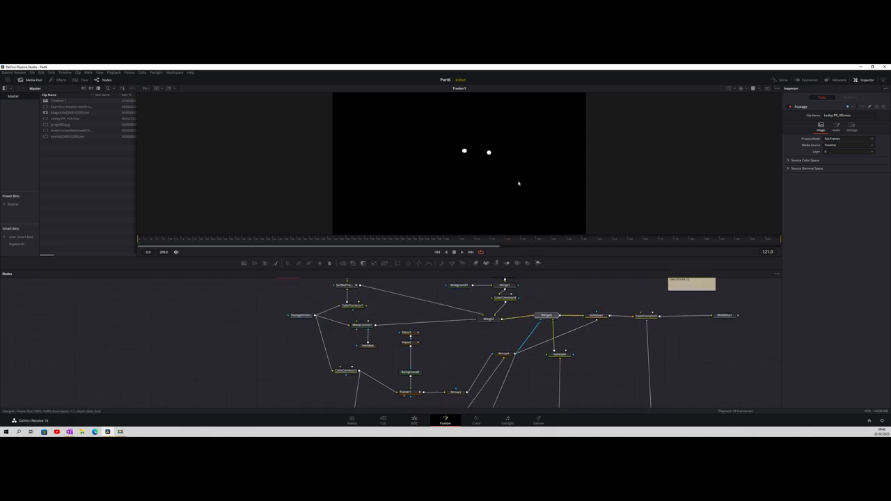
Step: Step through Merge4 and ColorCorrector5 to the final MediaOut1 composite
key(1)
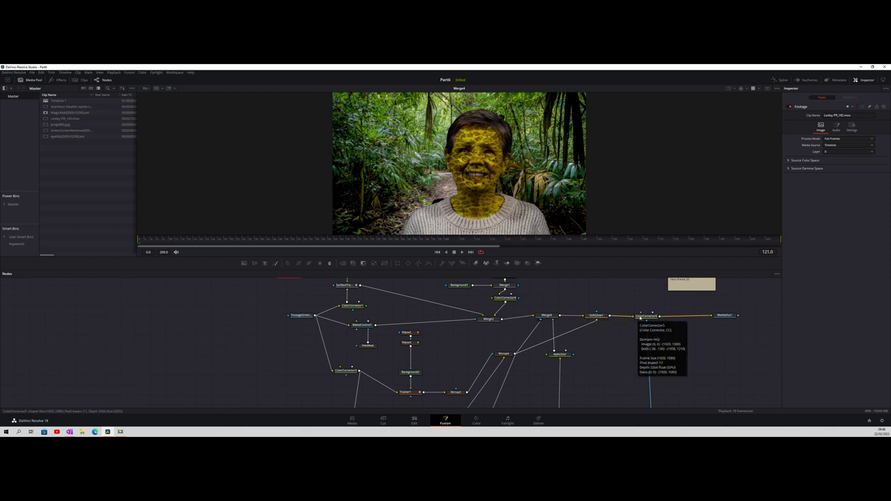
click(641, 321)
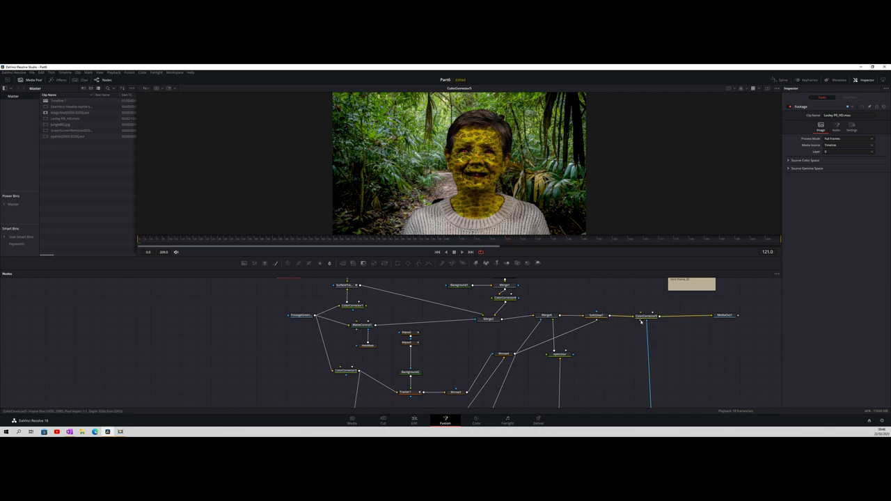
click(720, 321)
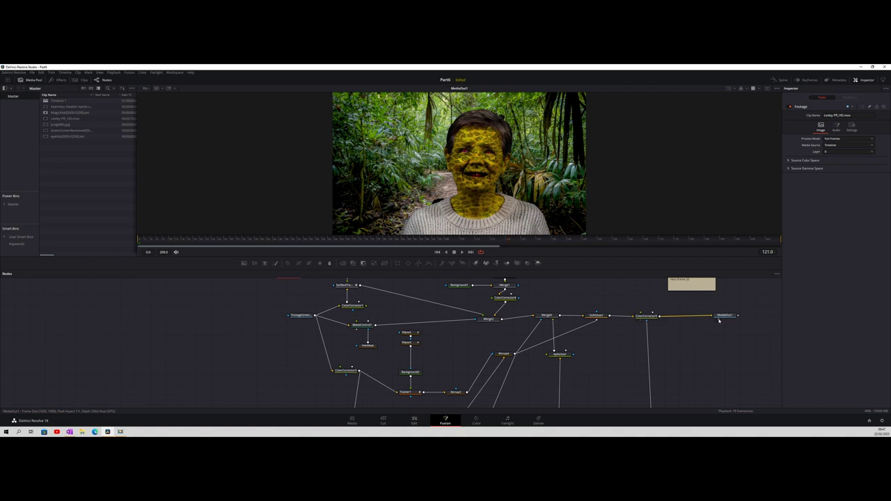